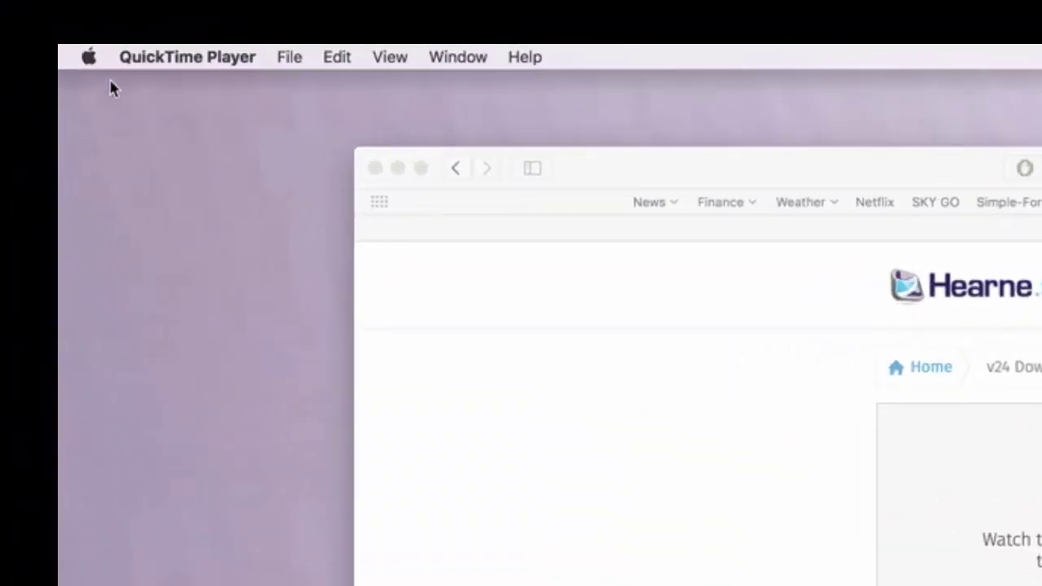
Check the Mac's macOS version from the Apple menu's About This Mac
left_click(88, 57)
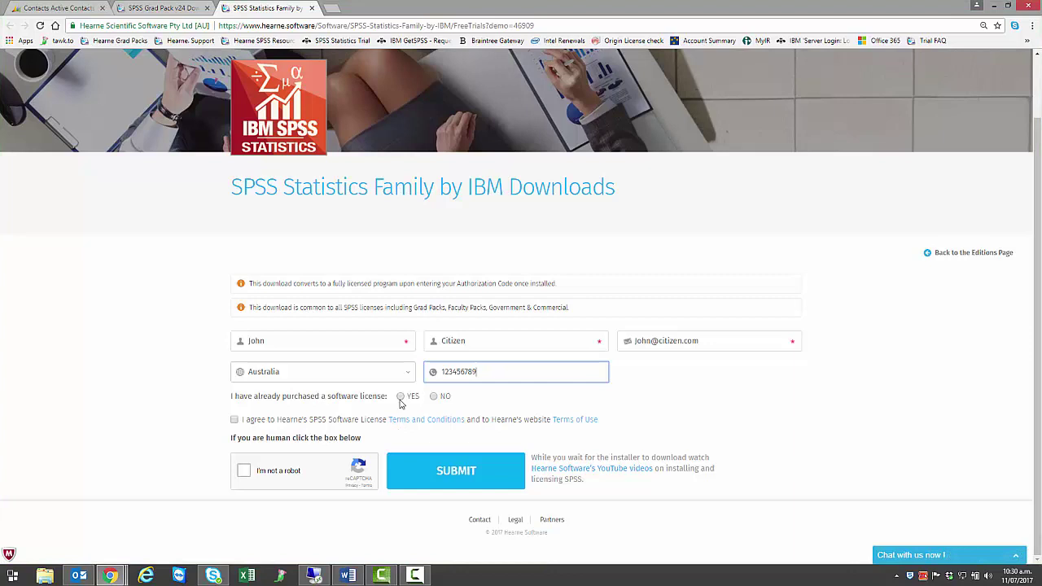
Answer YES to licence purchased, accept the terms, and start the 'I'm not a robot' check
left_click(400, 397)
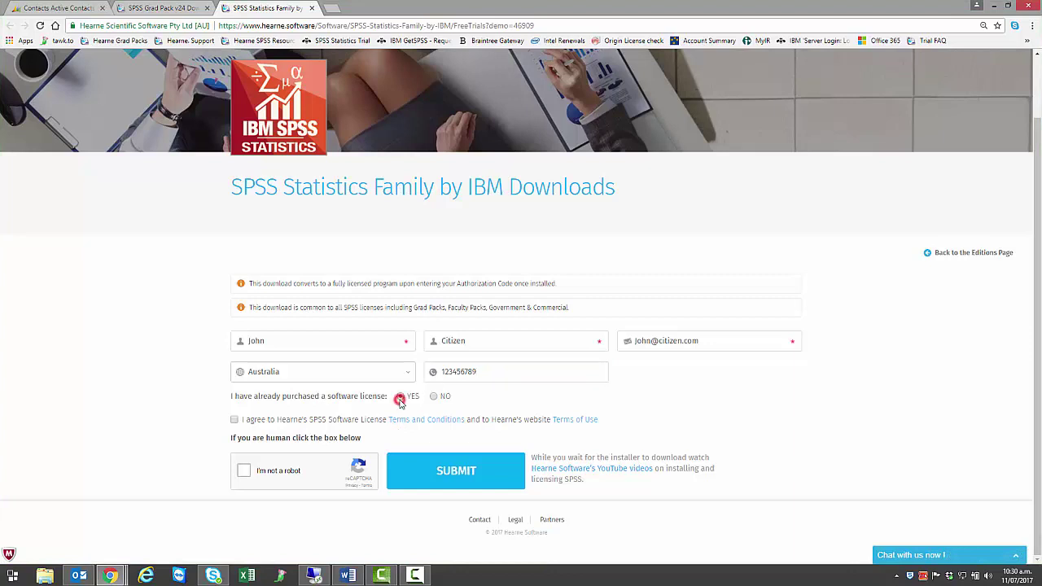
left_click(235, 421)
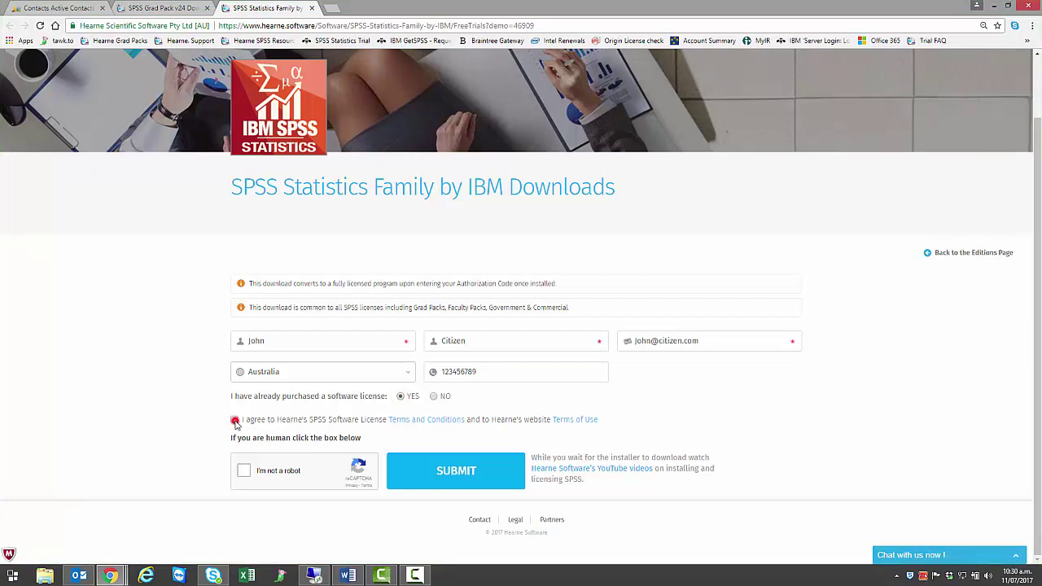
left_click(245, 471)
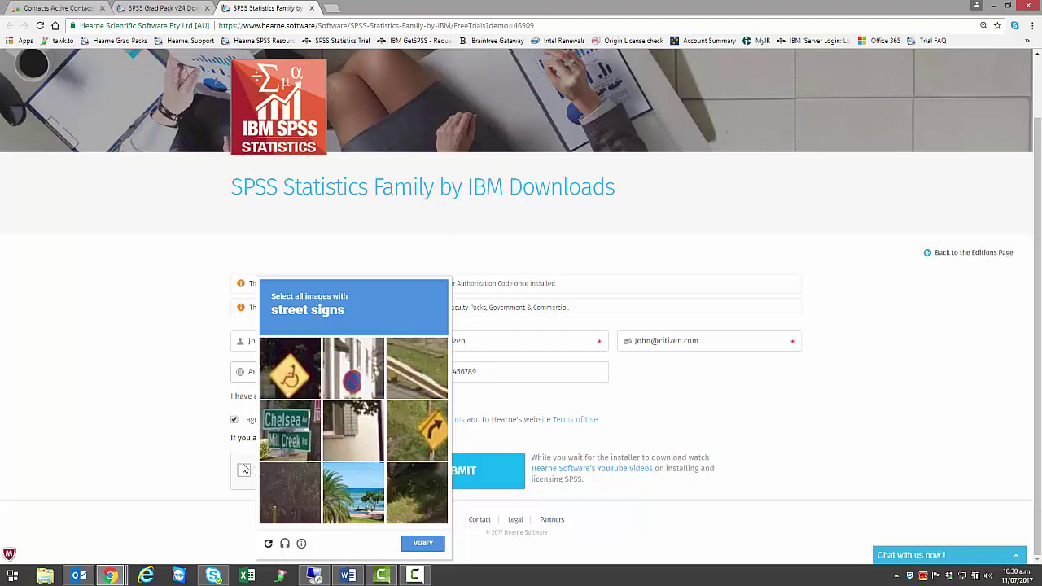
Select the four street-sign images and verify the robot challenge
left_click(294, 380)
left_click(340, 379)
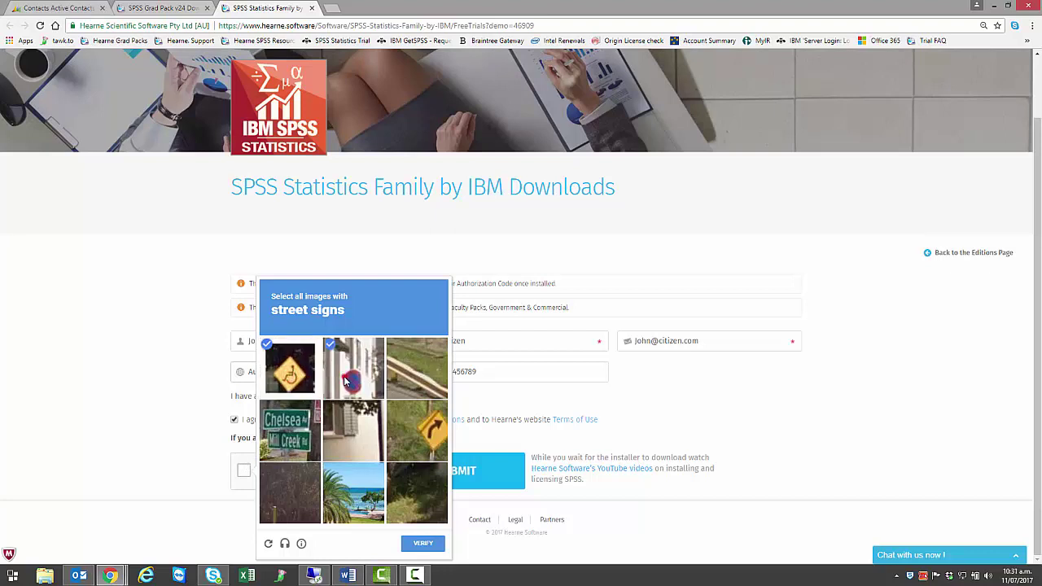
left_click(290, 427)
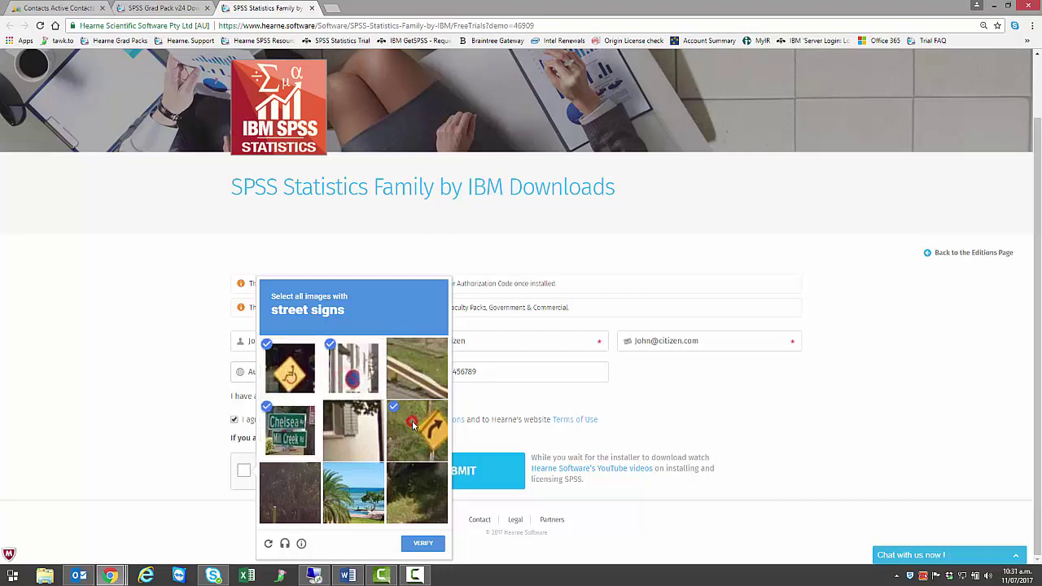
left_click(411, 423)
left_click(417, 544)
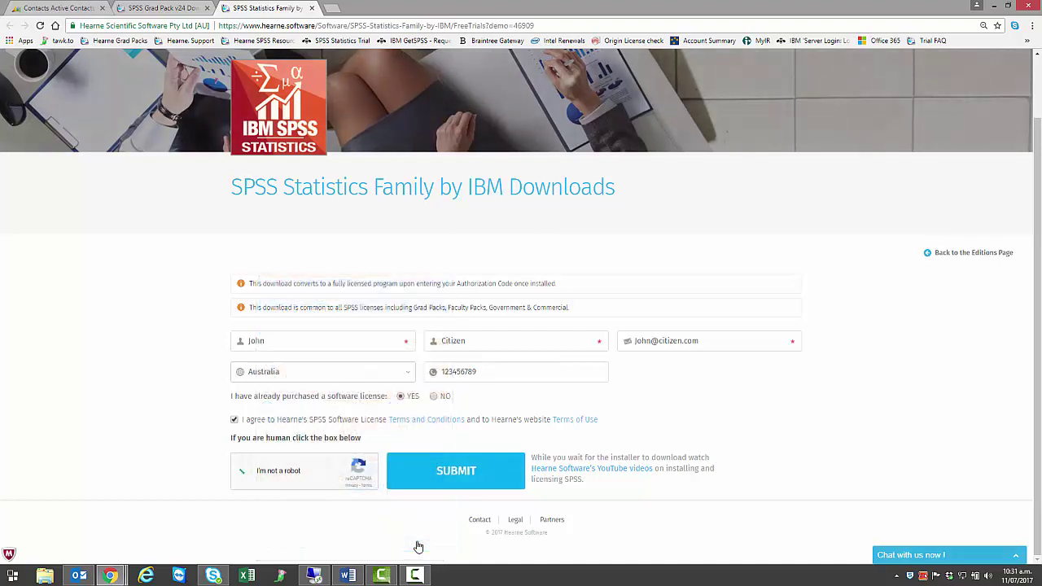
Submit the request, then view the SPSS download progress in Safari's and Chrome's Downloads lists
left_click(443, 476)
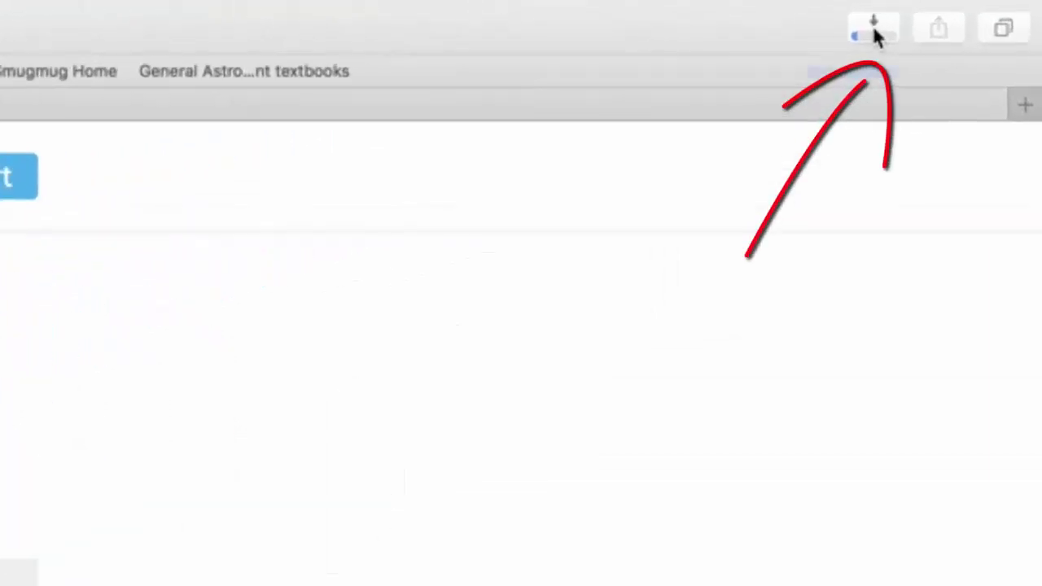
left_click(874, 33)
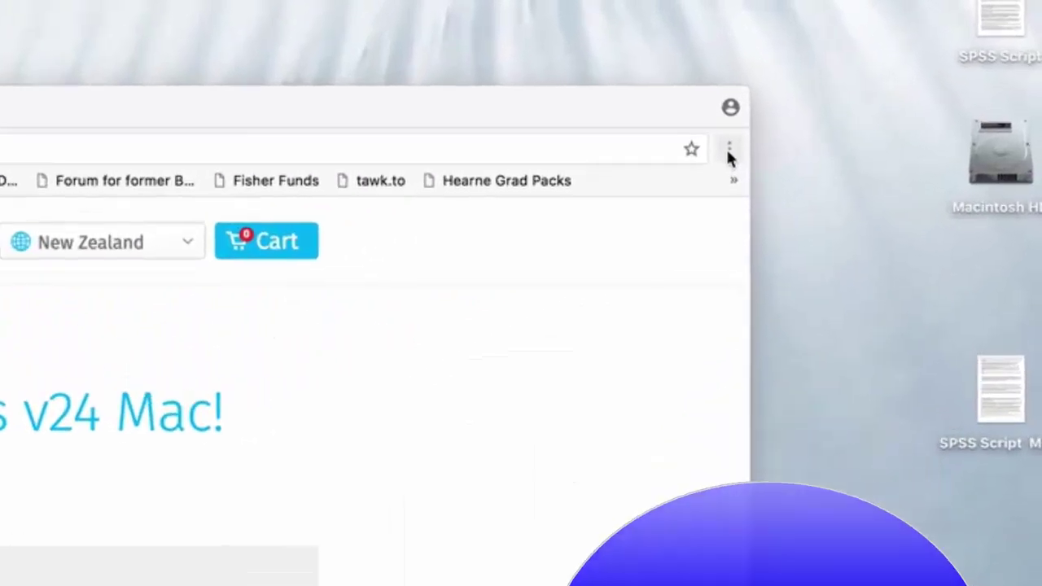
left_click(728, 150)
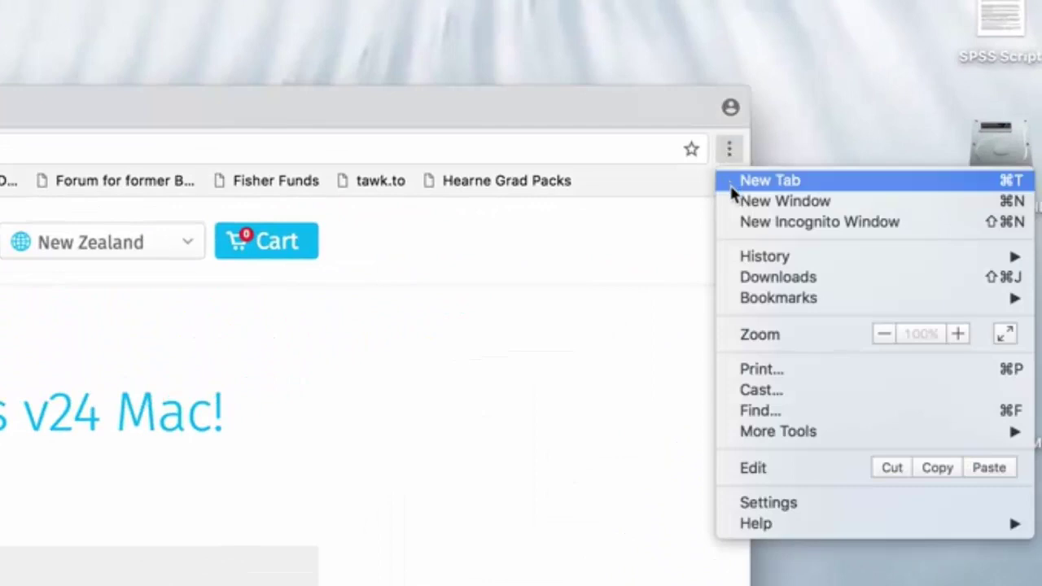
left_click(750, 285)
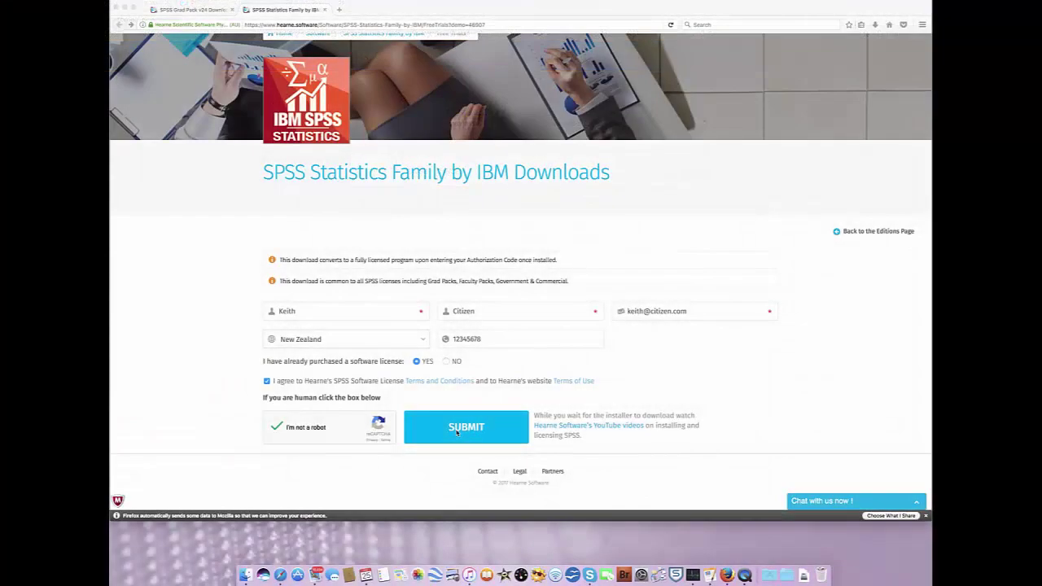
In Firefox, submit the form, save SPSS_Statistics_24_mac.dmg, and check its download progress
left_click(457, 433)
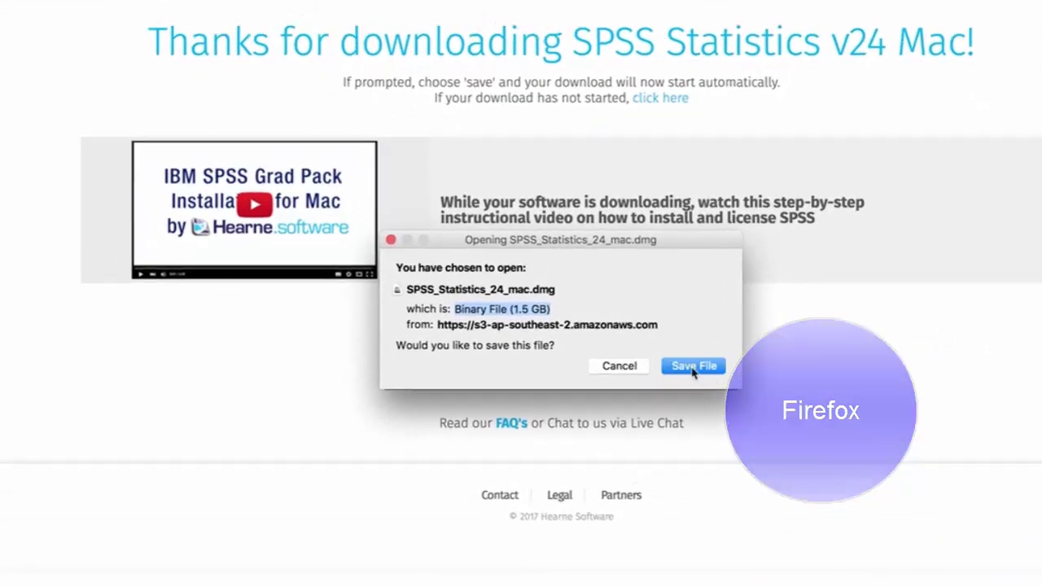
left_click(693, 366)
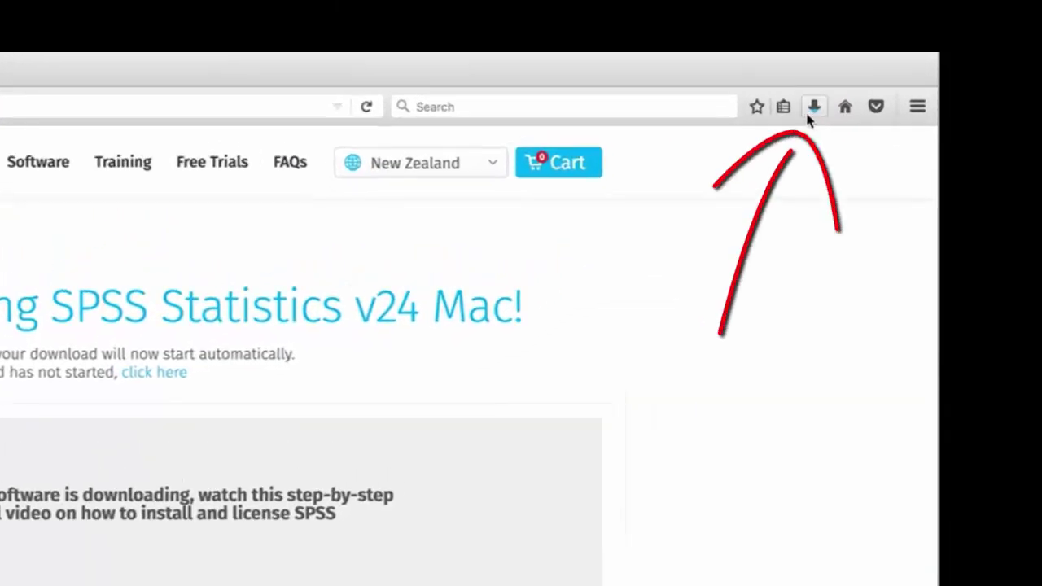
left_click(809, 116)
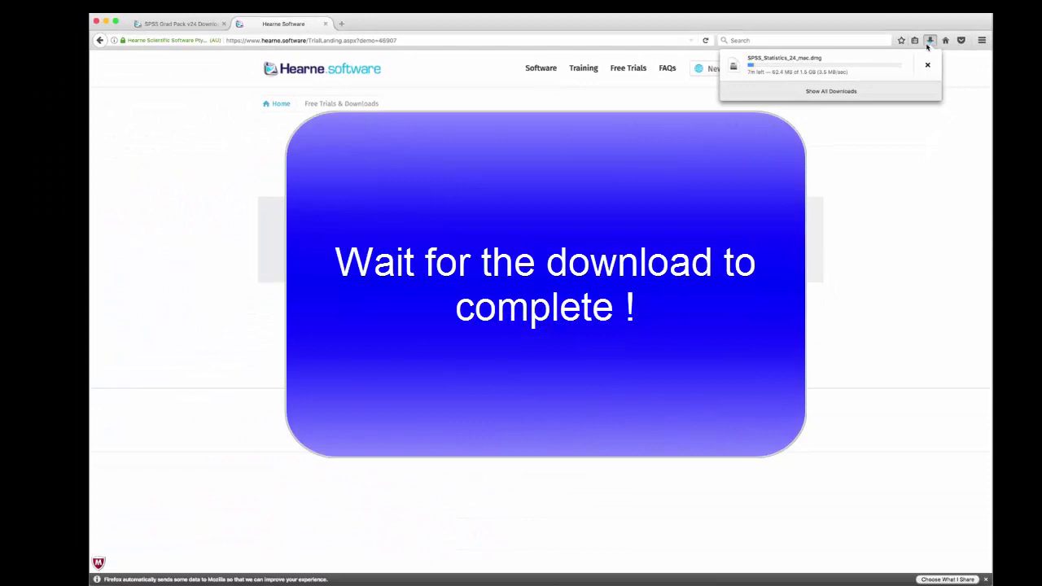
left_click(863, 234)
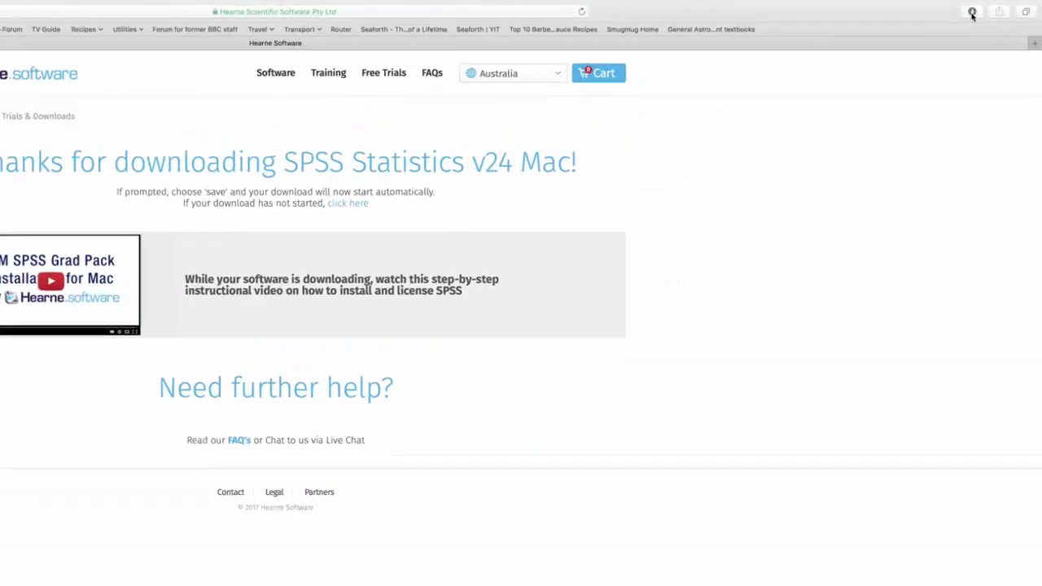
left_click(995, 9)
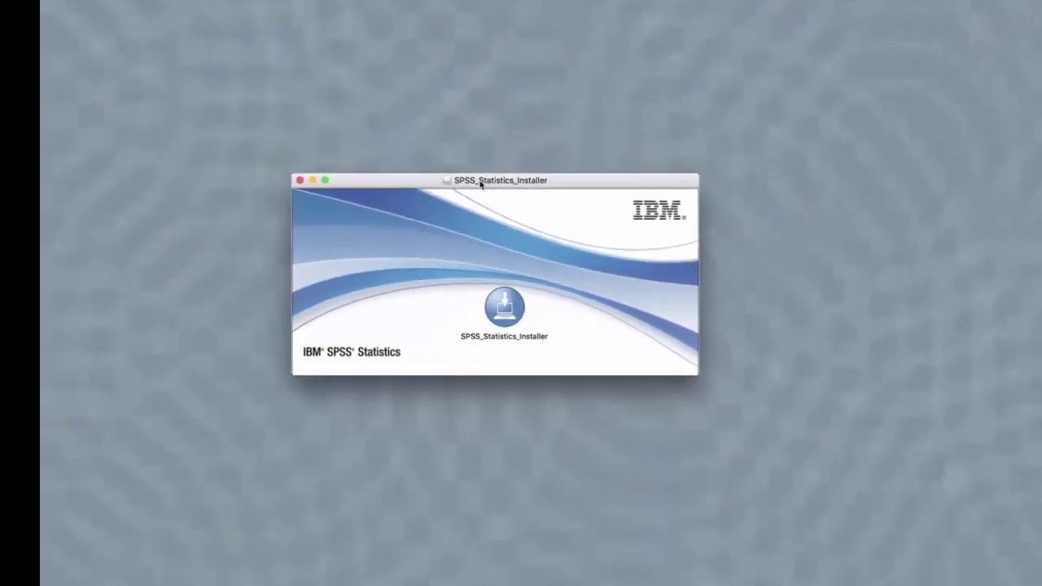
Launch SPSS_Statistics_Installer, allow it to open, and authorise Install Helper with the account password
left_click(503, 316)
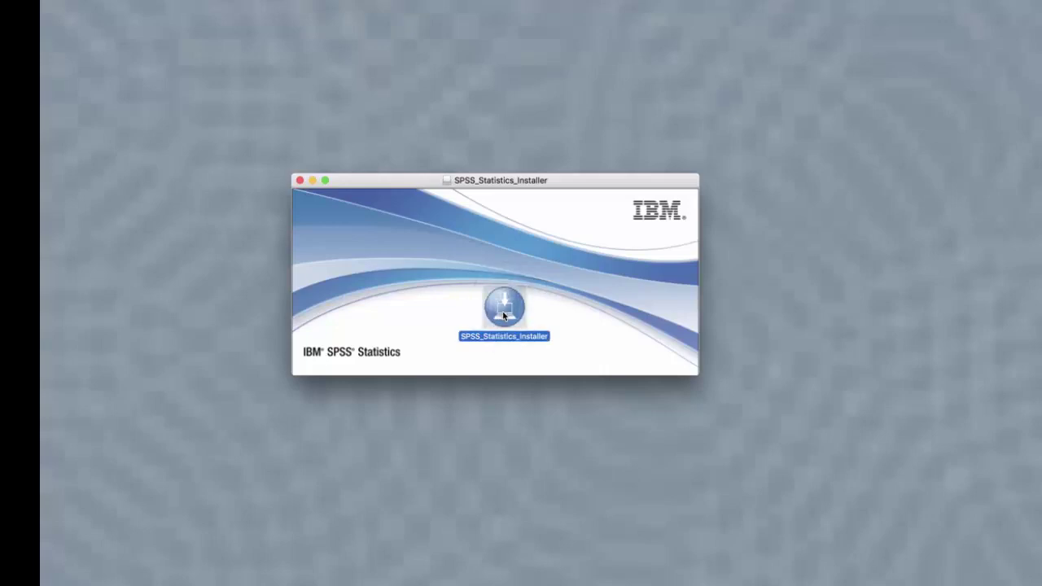
double_click(503, 316)
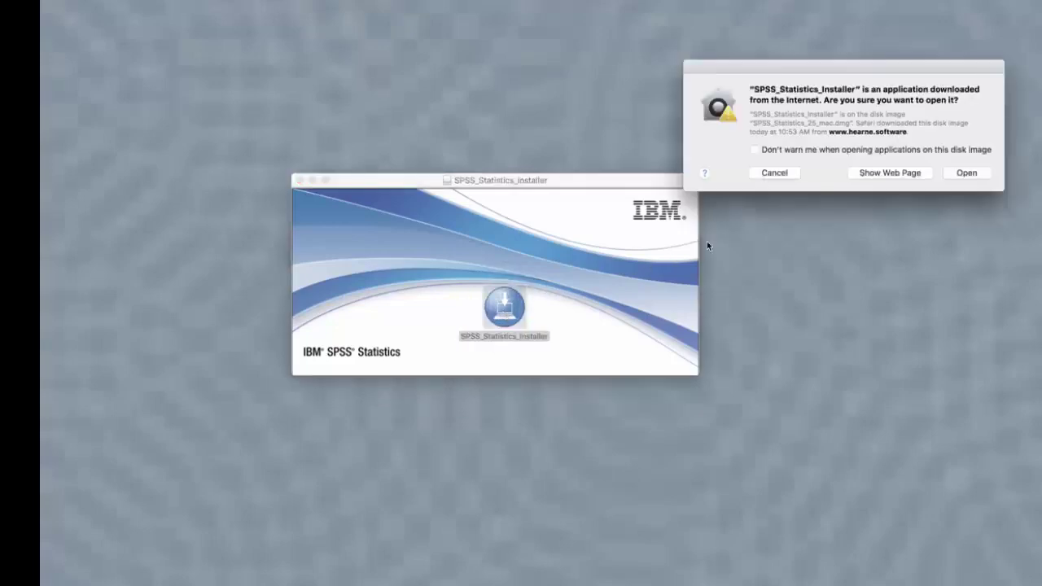
left_click(967, 172)
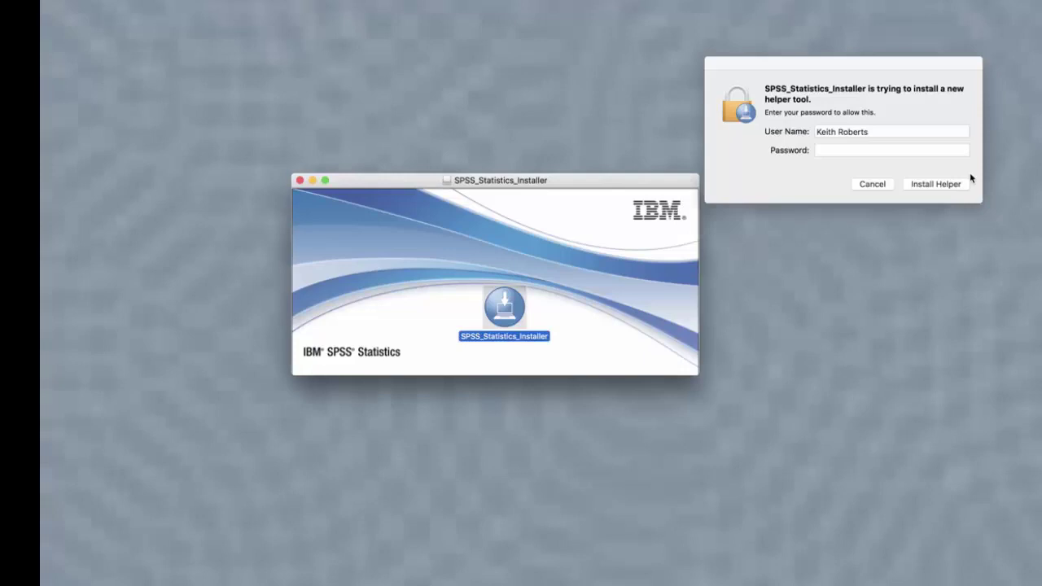
left_click(927, 149)
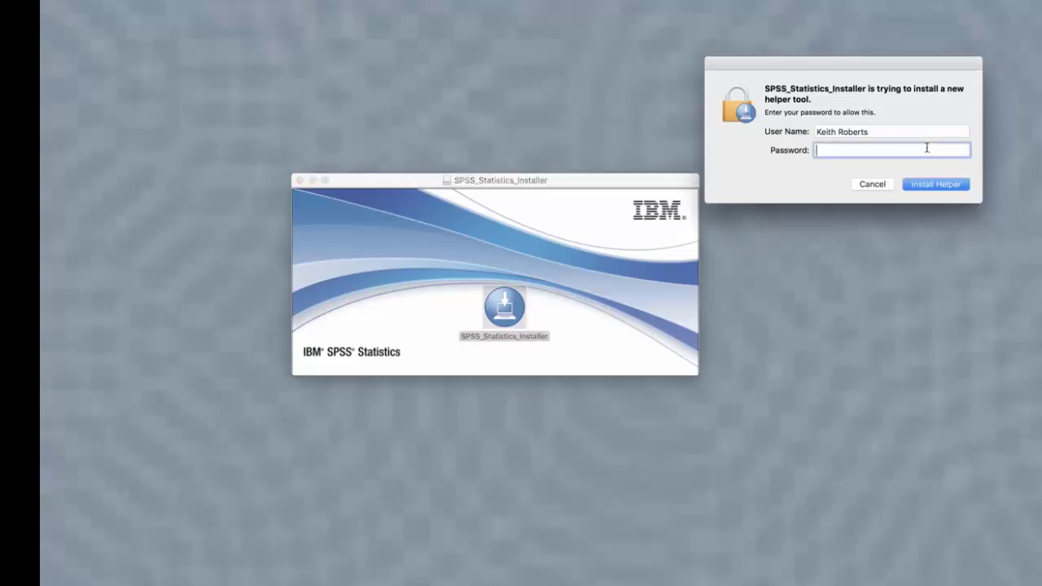
type("•••••••")
key("Return")
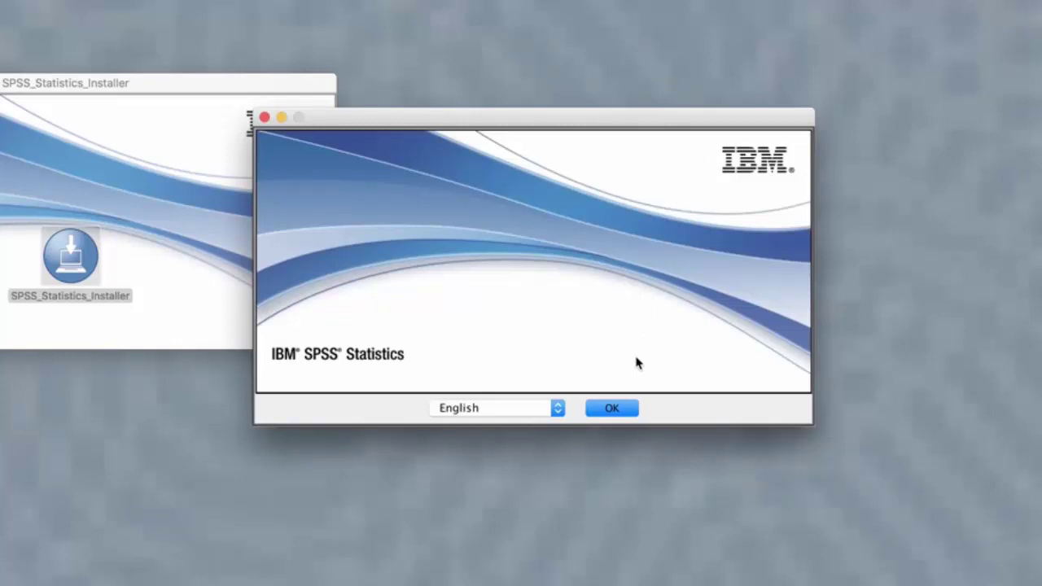
Choose English, then accept the installer and Python Essentials licence terms
left_click(624, 410)
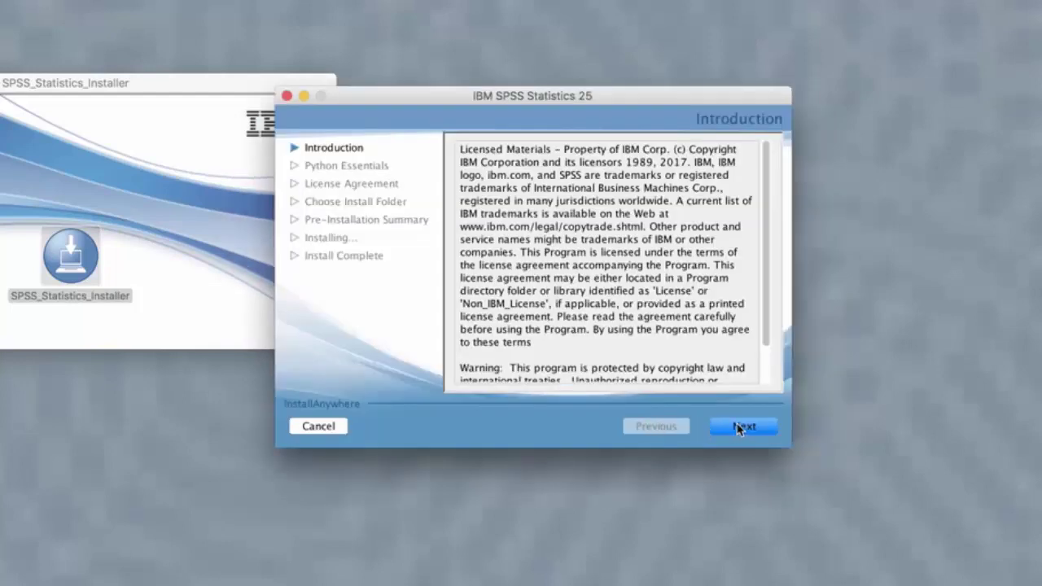
left_click(741, 427)
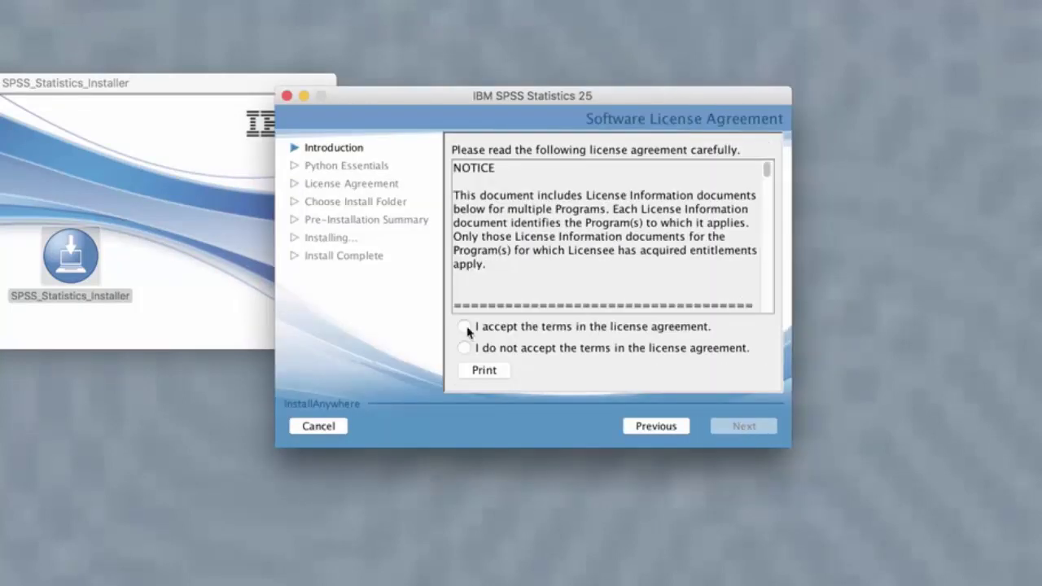
left_click(464, 326)
left_click(745, 430)
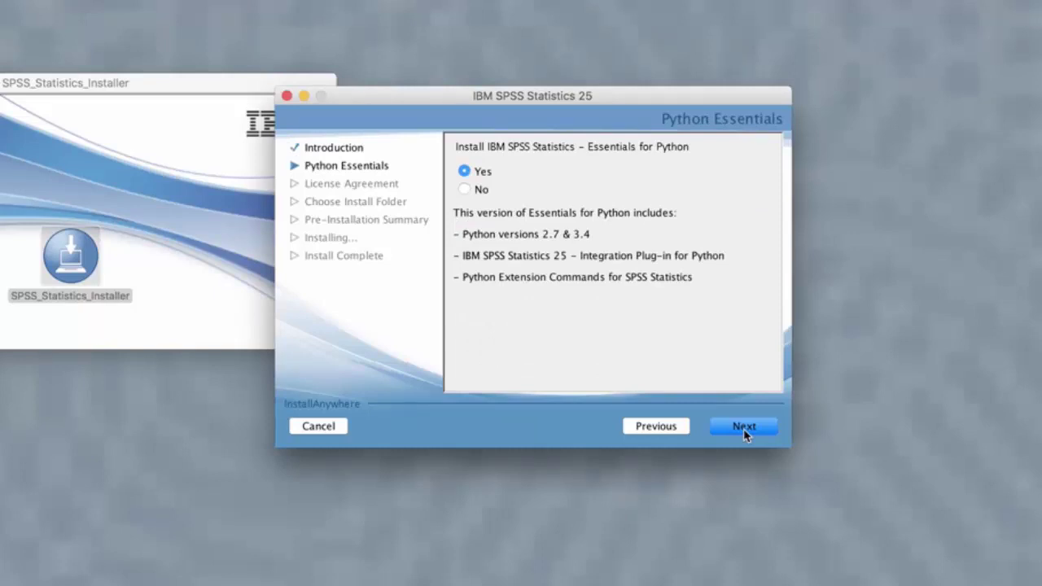
left_click(743, 428)
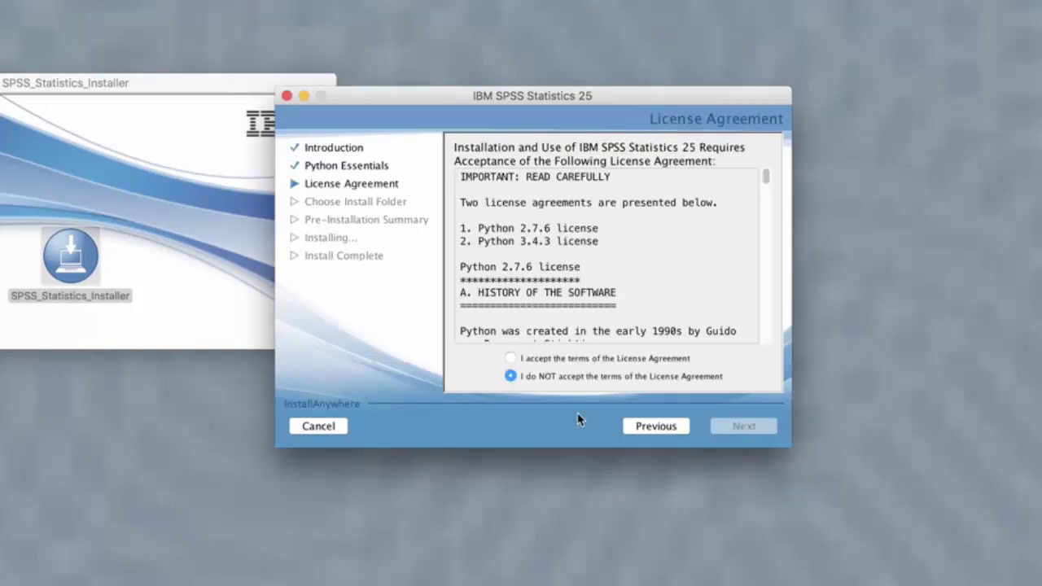
left_click(510, 358)
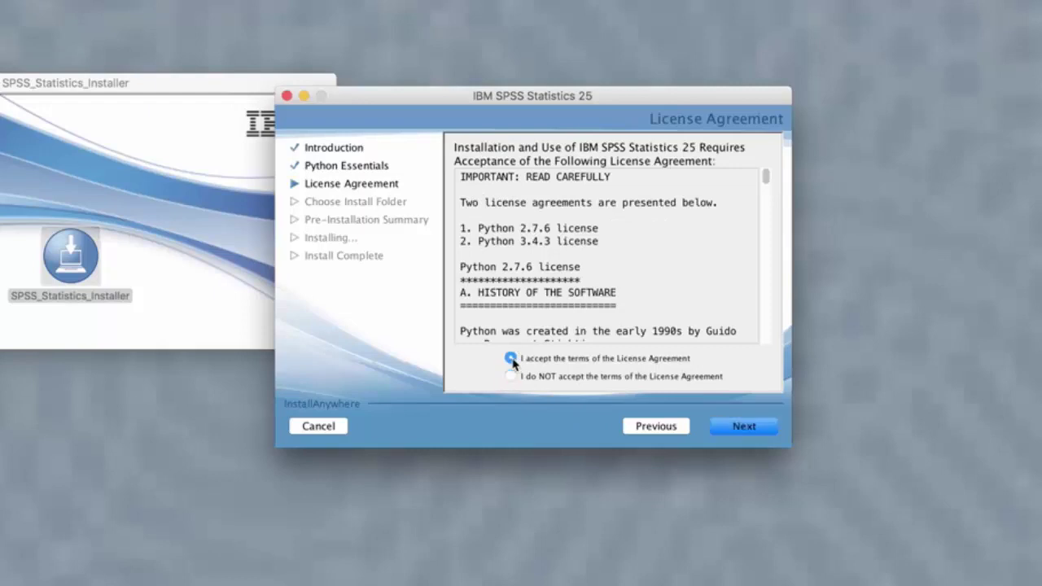
Accept the IBM licence, keep the default install folder, and start installing SPSS Statistics 25
left_click(747, 432)
left_click(510, 358)
left_click(744, 426)
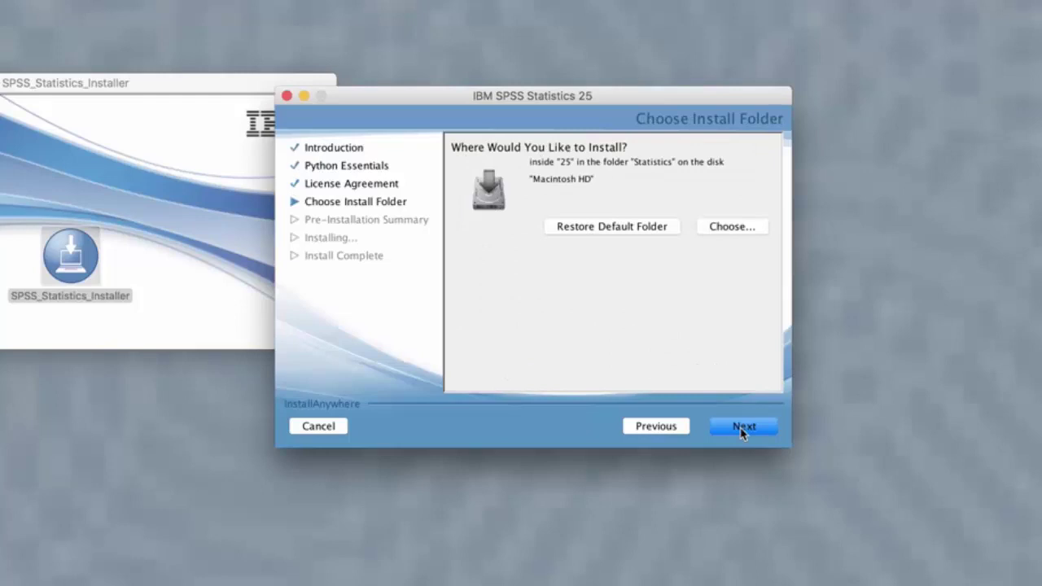
left_click(743, 427)
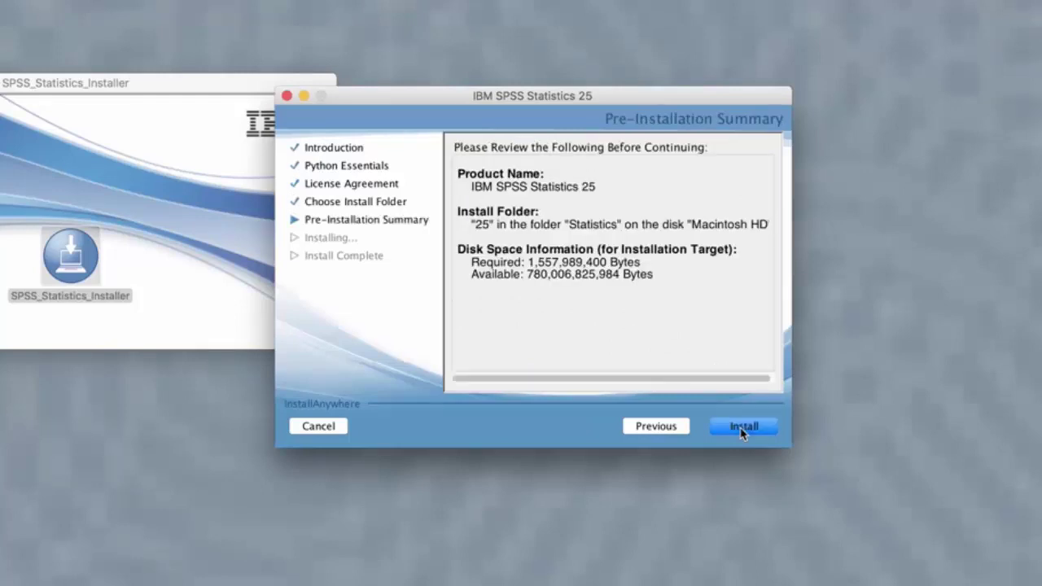
left_click(742, 429)
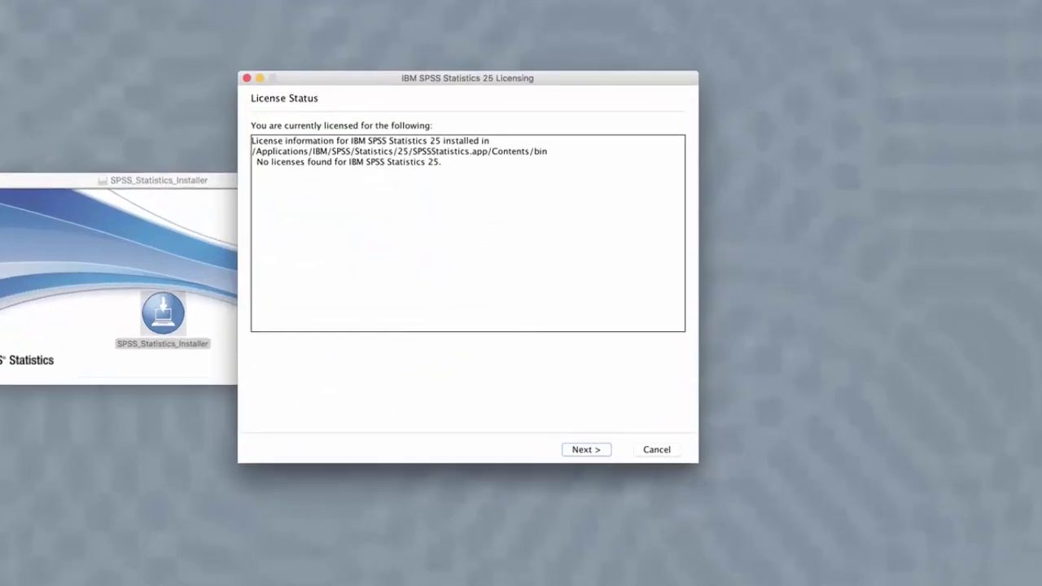
License SPSS as an authorized user by pasting the authorization code and authorizing it online
left_click(585, 452)
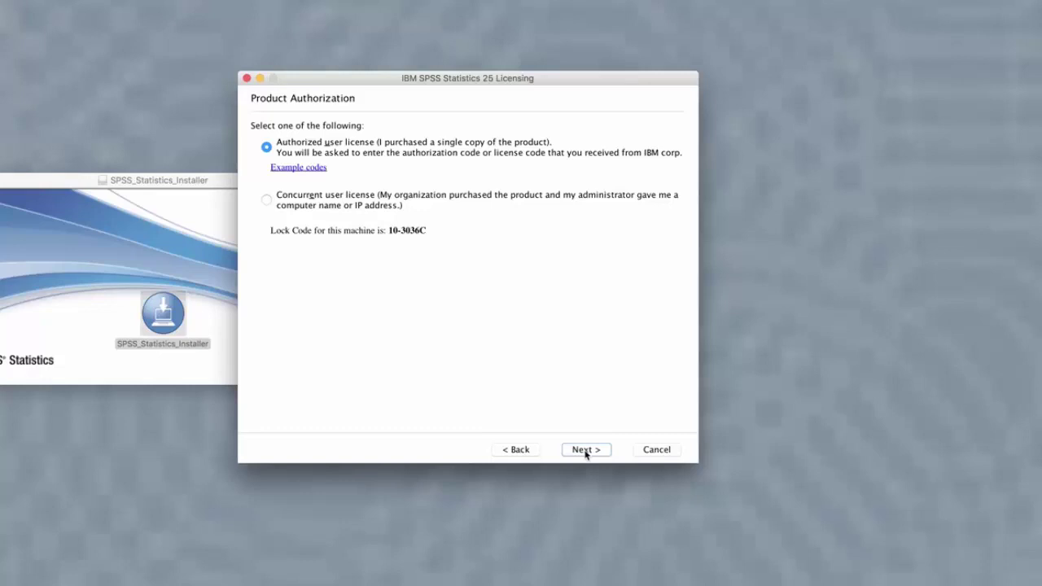
left_click(585, 451)
key("super+v")
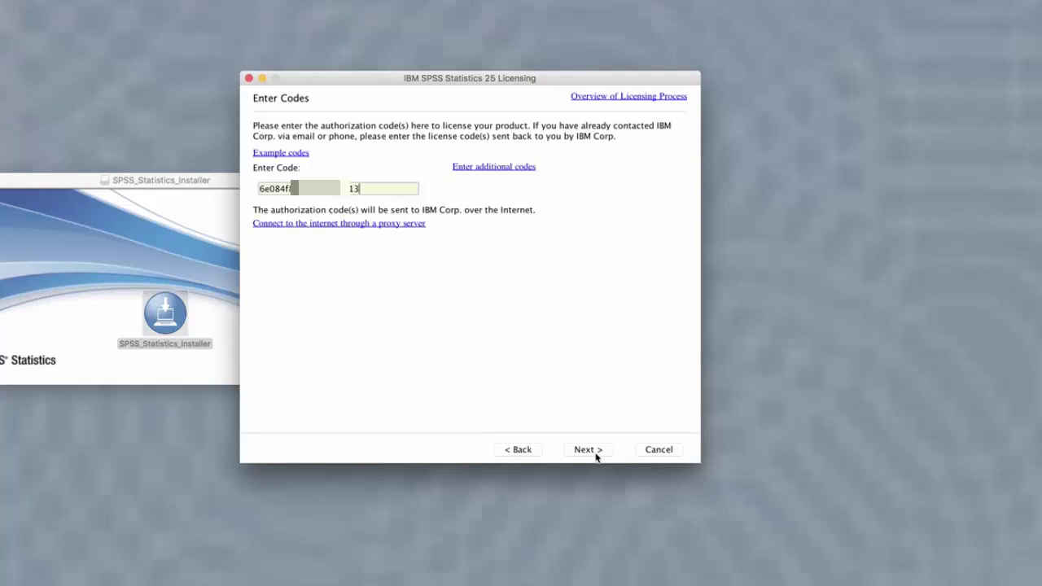
left_click(588, 450)
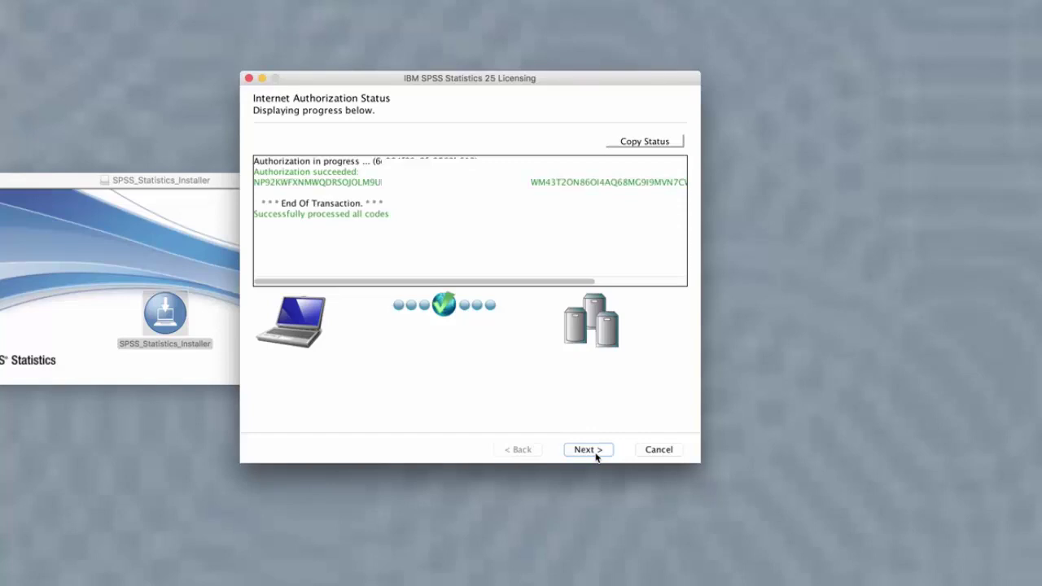
left_click(588, 450)
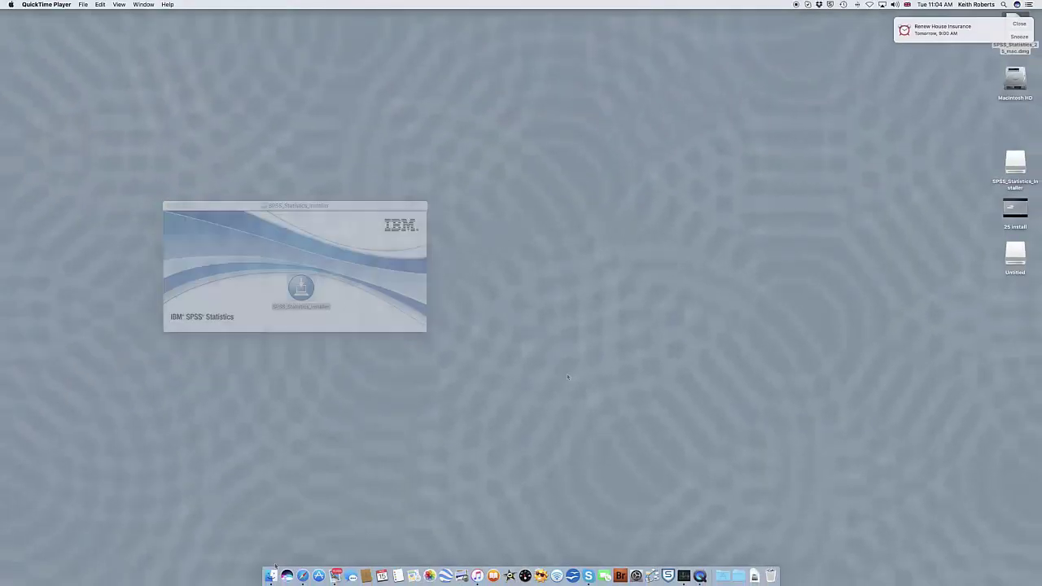
Open Applications > IBM > SPSS > Statistics > 25 in Finder and launch SPSSStatistics
left_click(270, 574)
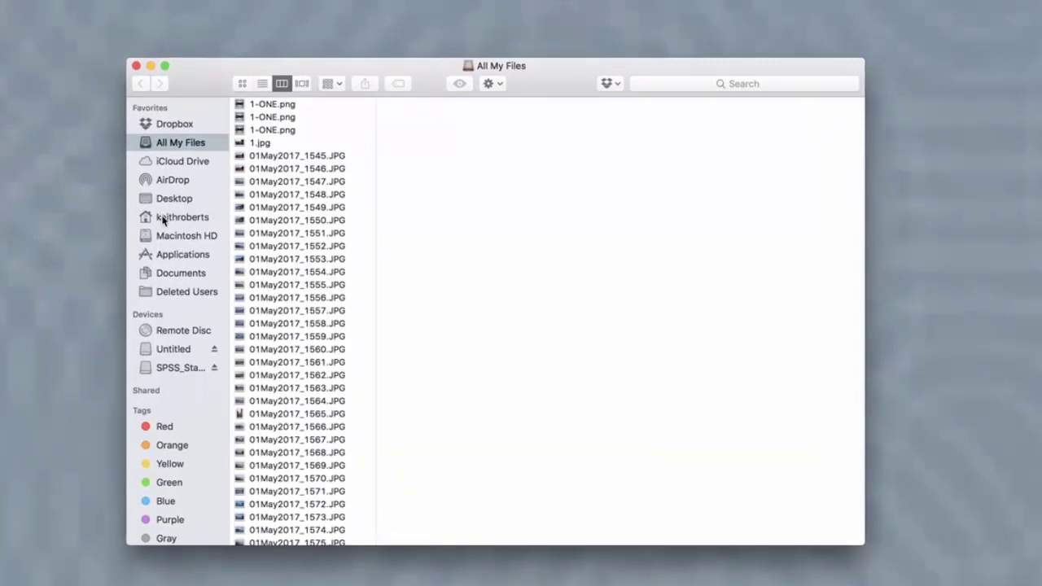
left_click(175, 257)
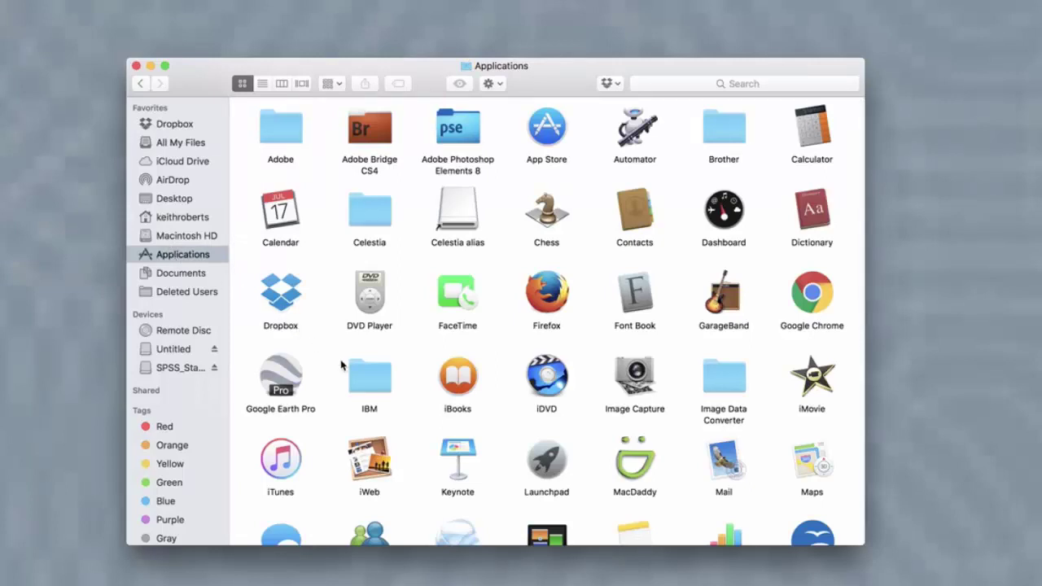
double_click(364, 381)
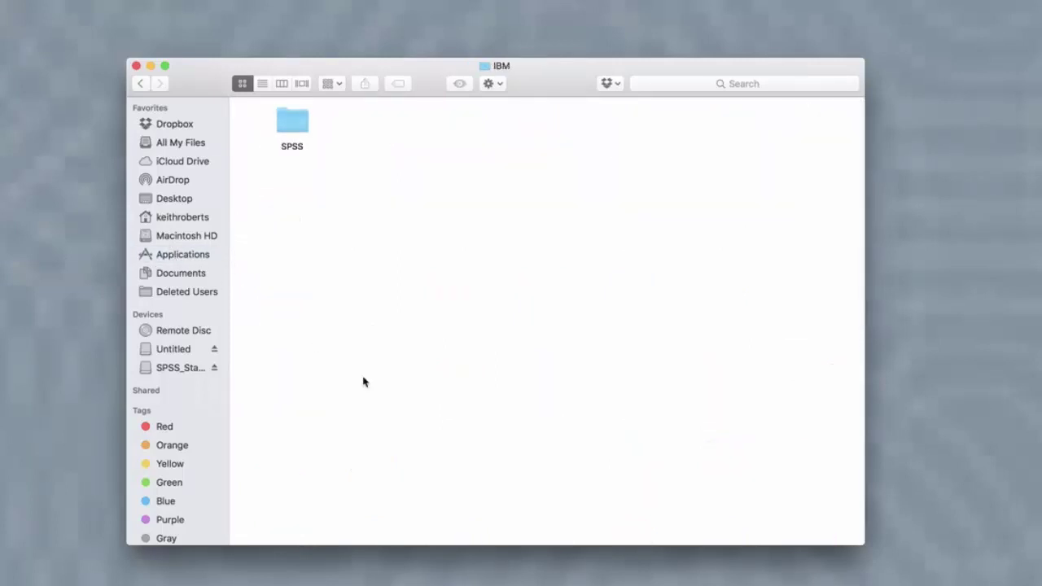
double_click(291, 123)
double_click(290, 130)
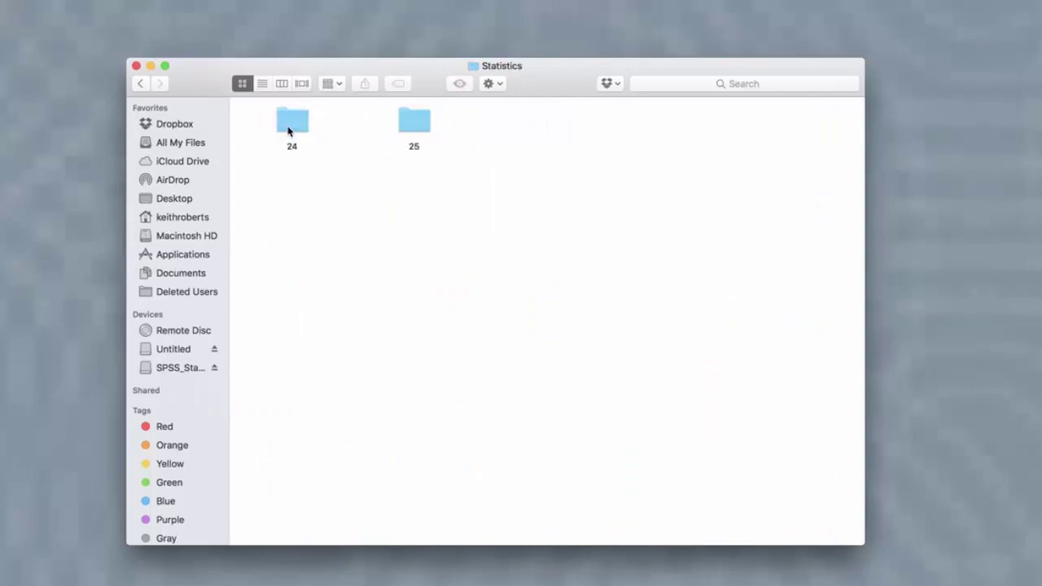
double_click(412, 121)
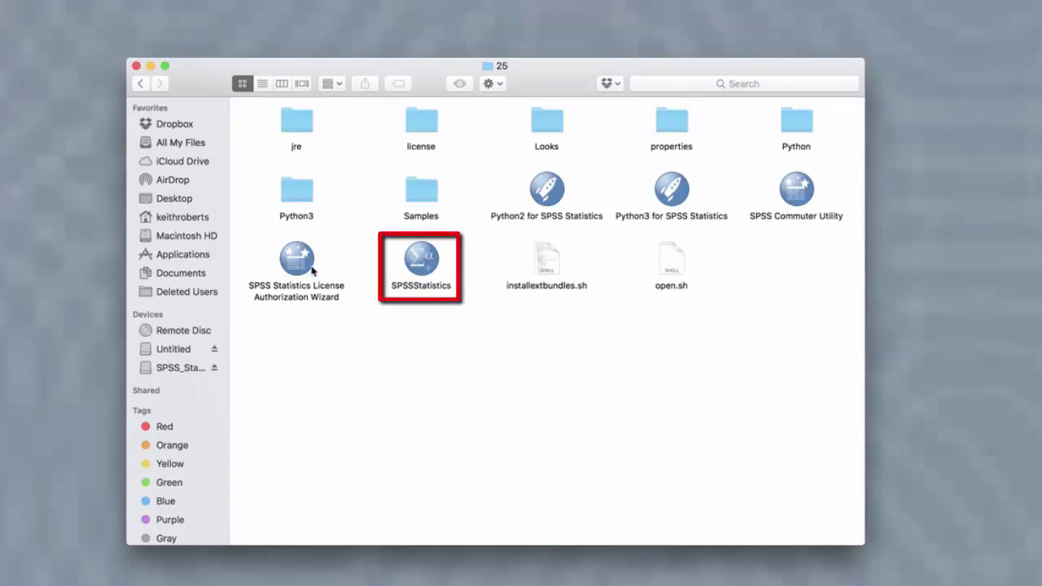
left_click(423, 263)
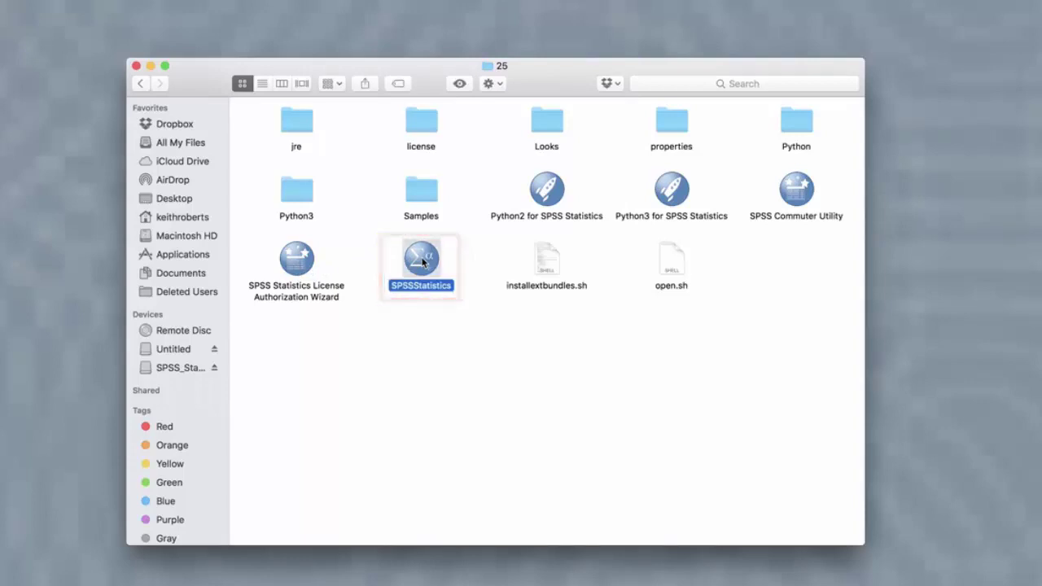
double_click(423, 262)
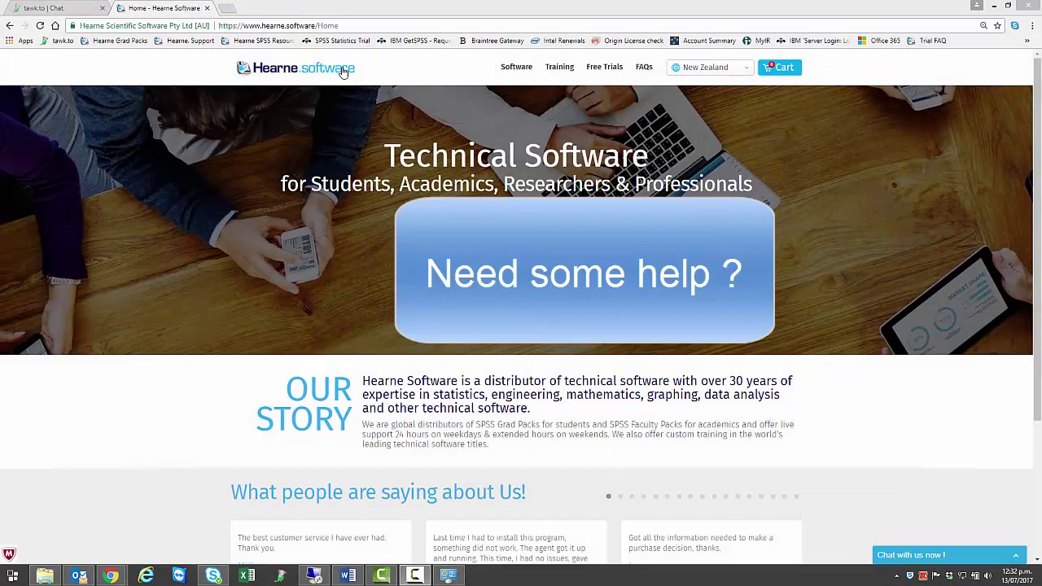
Go to the Hearne FAQs page and open the SPSS Grad Packs for Students FAQs
left_click(319, 25)
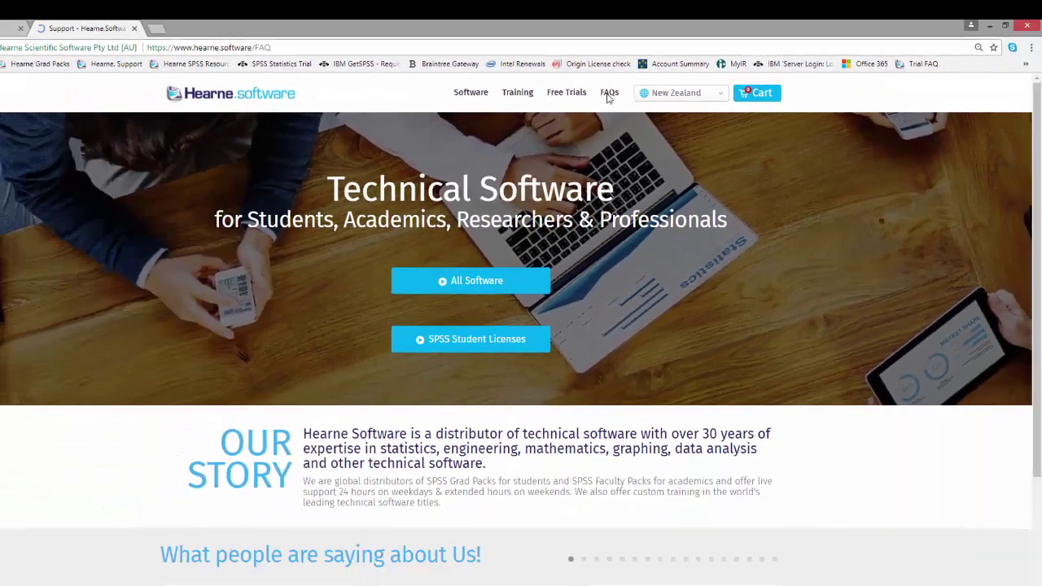
left_click(422, 163)
scroll(570, 212, "down", 1)
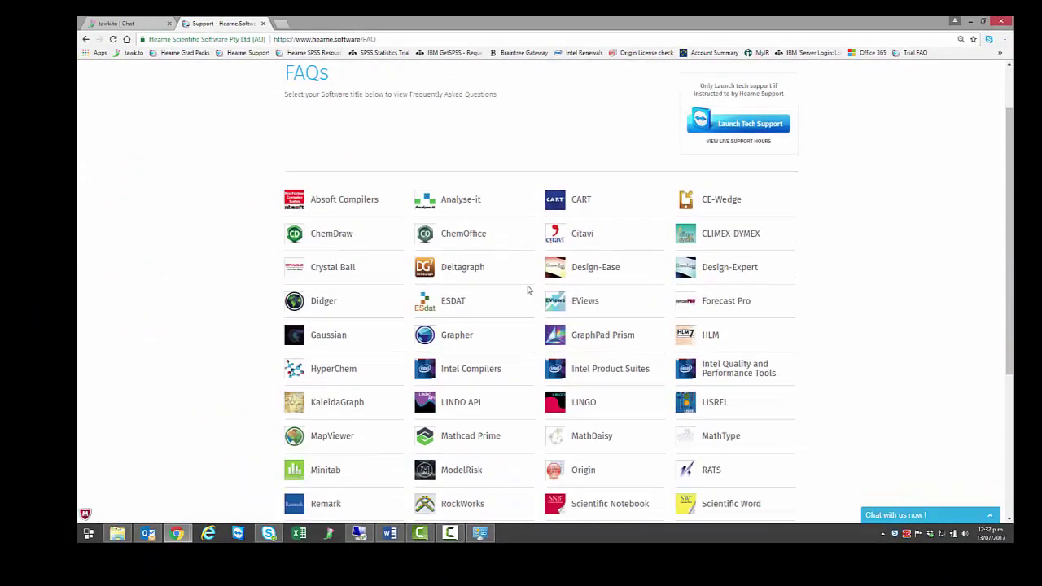
scroll(546, 268, "down", 2)
scroll(535, 296, "down", 2)
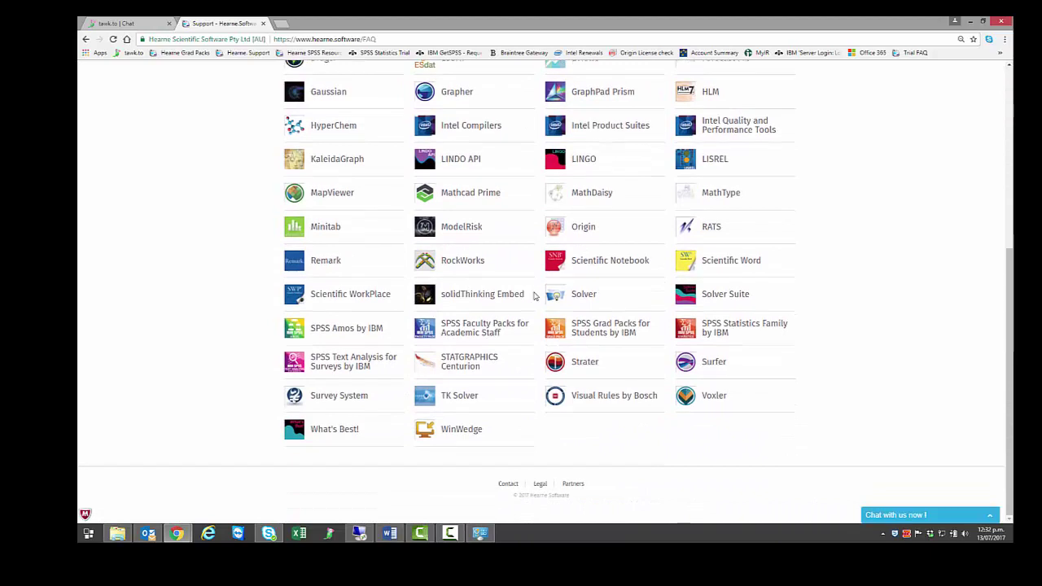
left_click(586, 329)
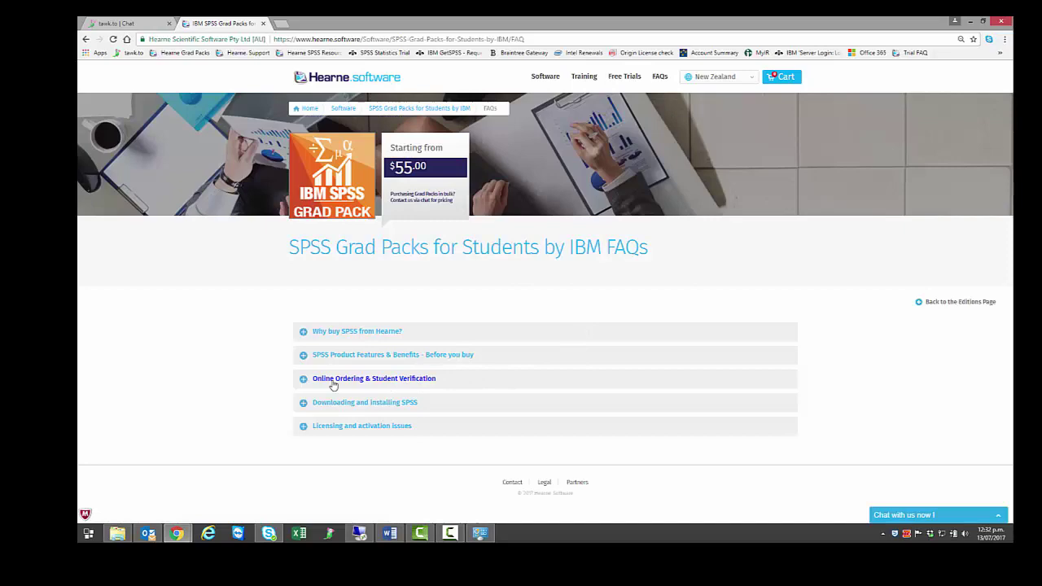
Expand 'Downloading and installing SPSS' and open the 'Chat with us now' form
left_click(304, 405)
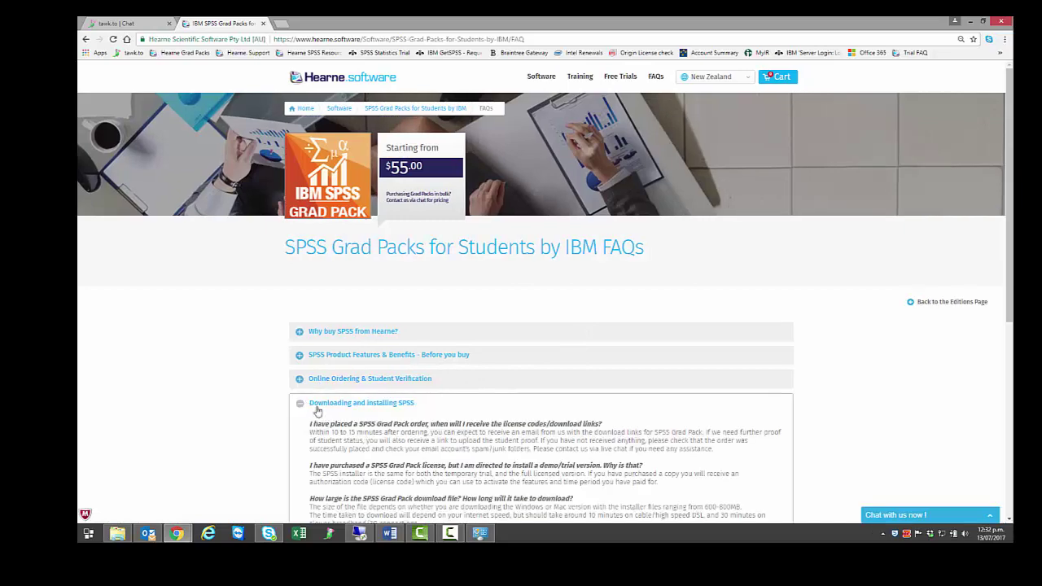
scroll(337, 436, "down", 3)
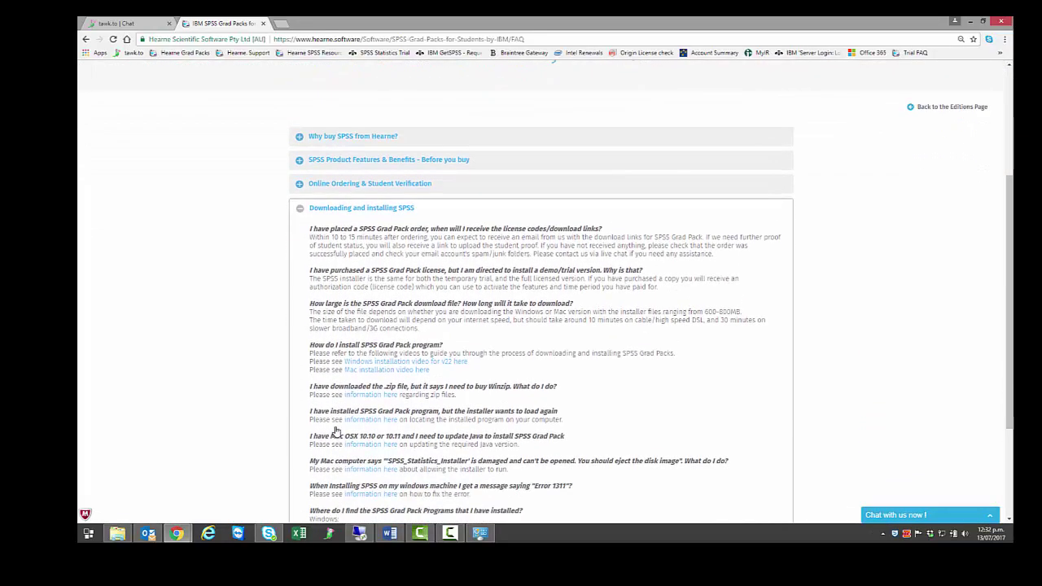
scroll(337, 434, "down", 3)
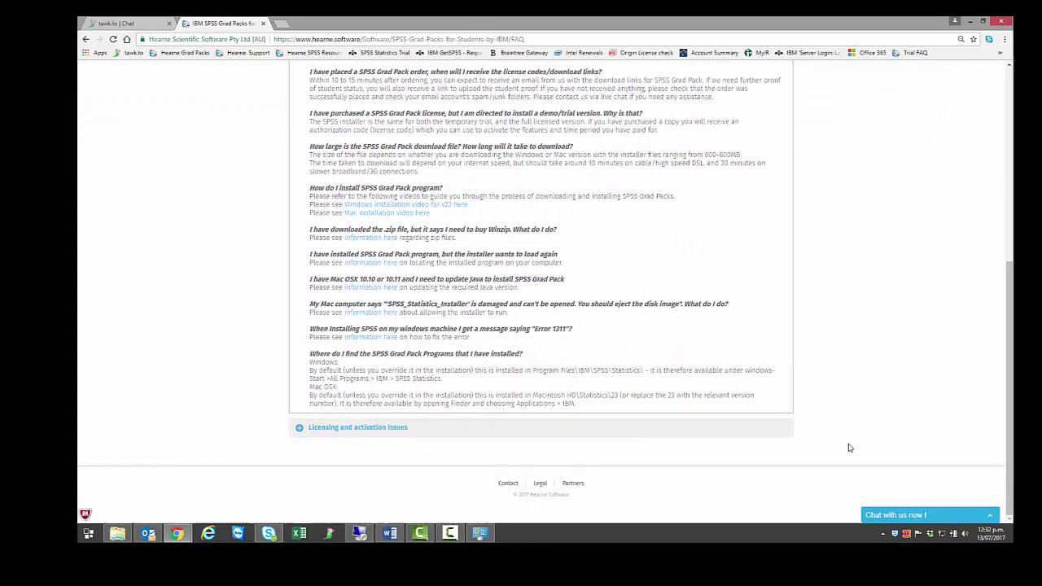
left_click(989, 518)
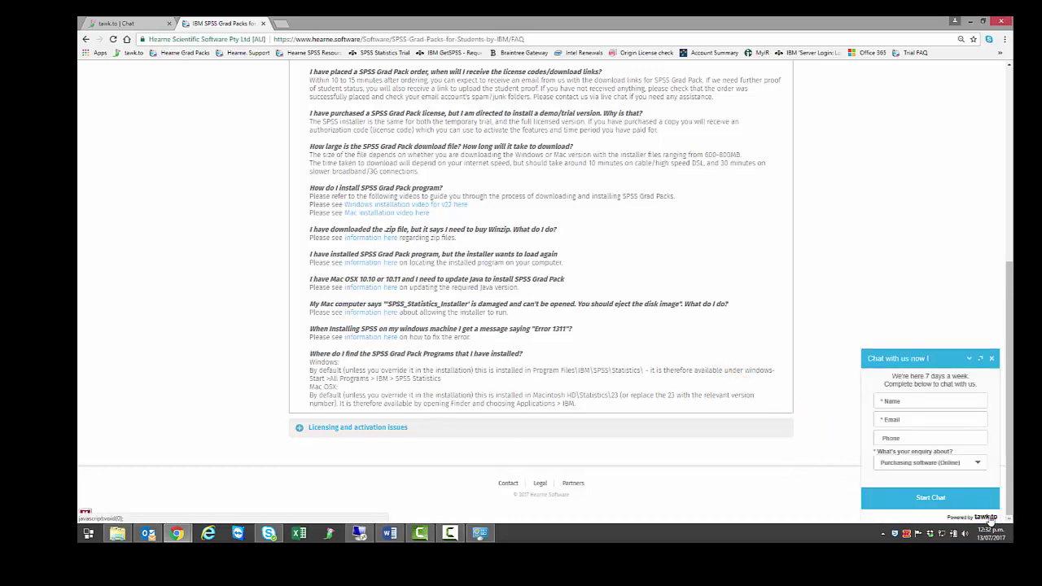